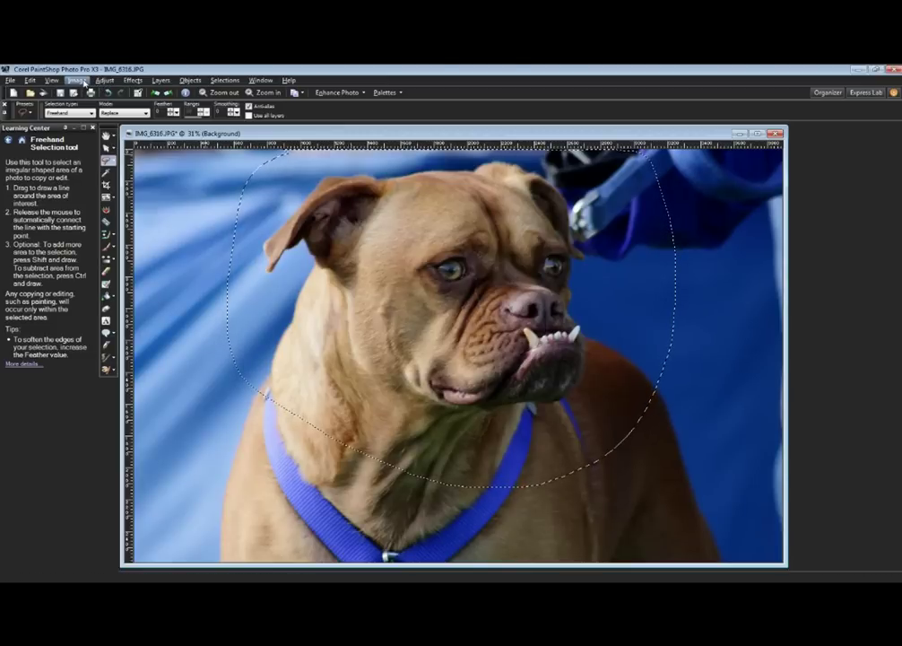
- Open the Adjust menu with the freehand selection around the dog's head
click(88, 81)
click(101, 81)
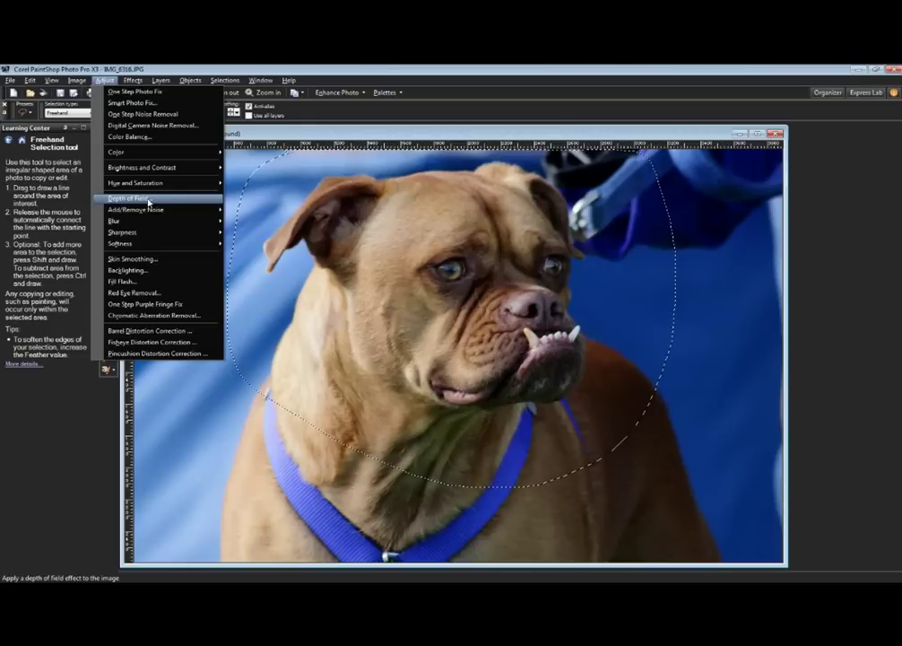
- Open Depth of Field and maximize its dialog to preview Blur 20, Feather edge 10
click(148, 203)
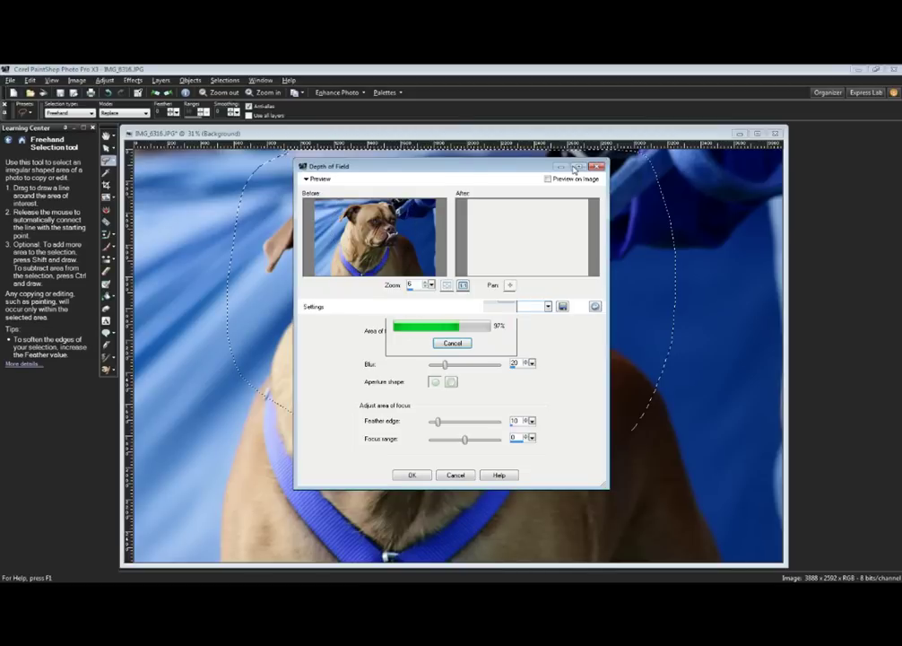
click(577, 167)
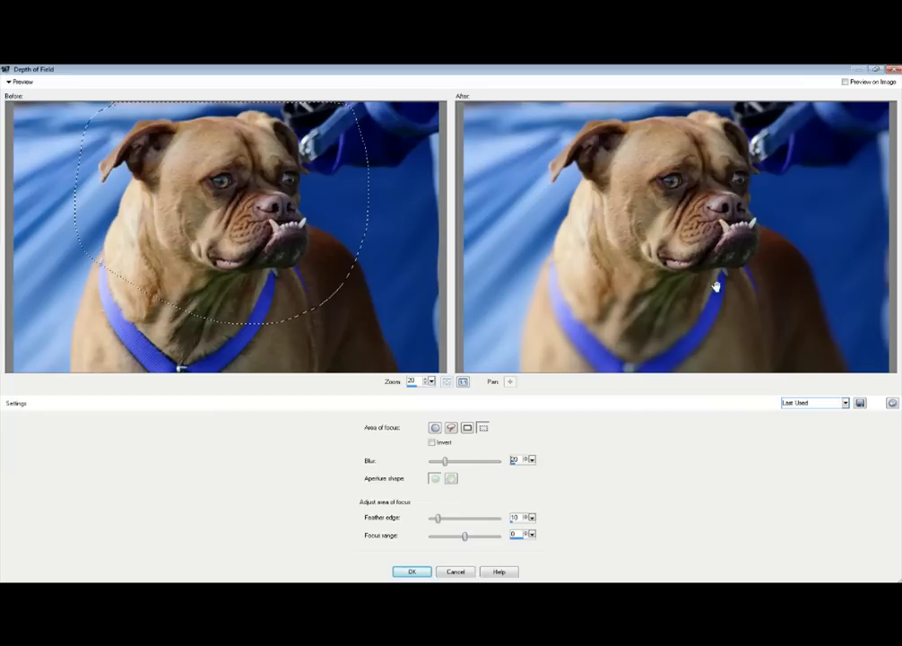
- Apply the depth-of-field blur, deselect the head, and close IMG_6316.JPG
click(414, 574)
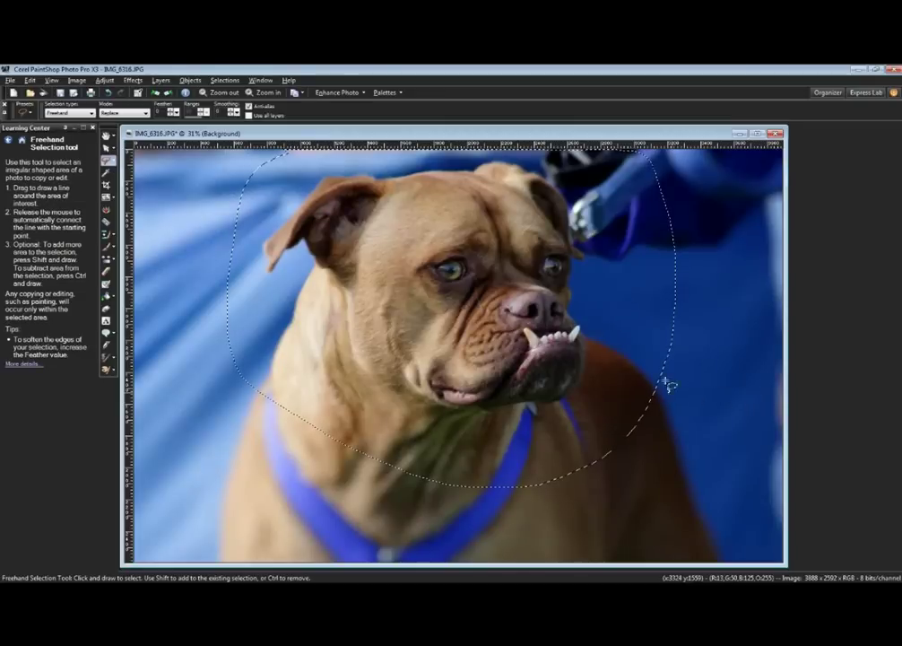
key(ctrl+d)
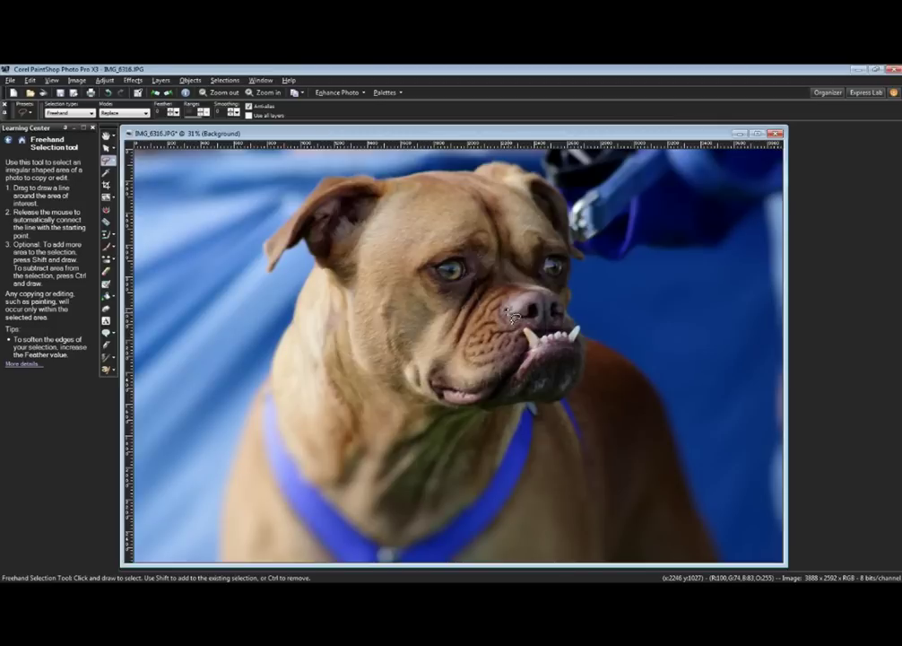
click(777, 132)
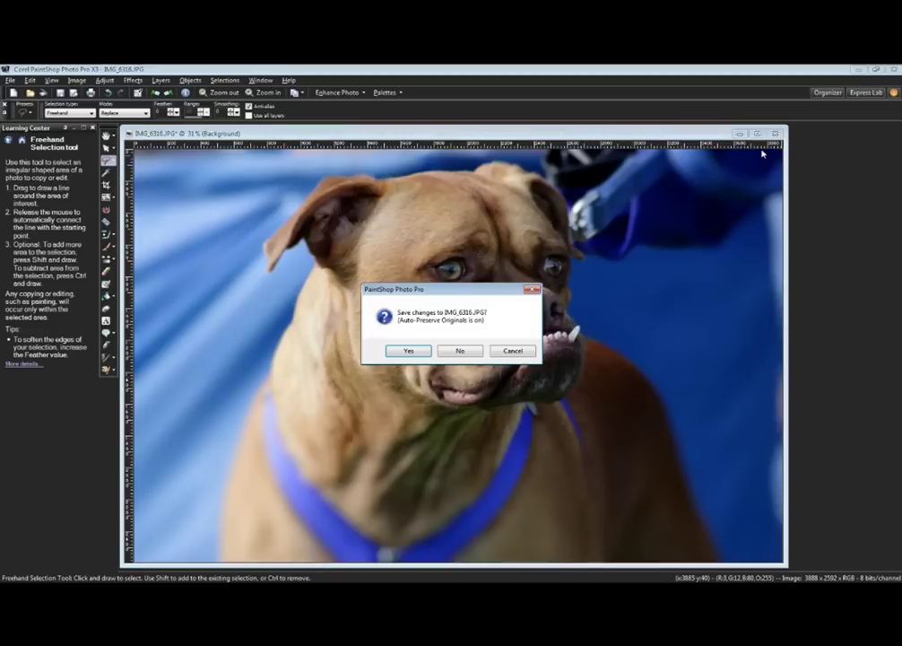
- Discard changes to IMG_6316.JPG and show the Demo3 collection with IMG_7826.JPG
click(447, 354)
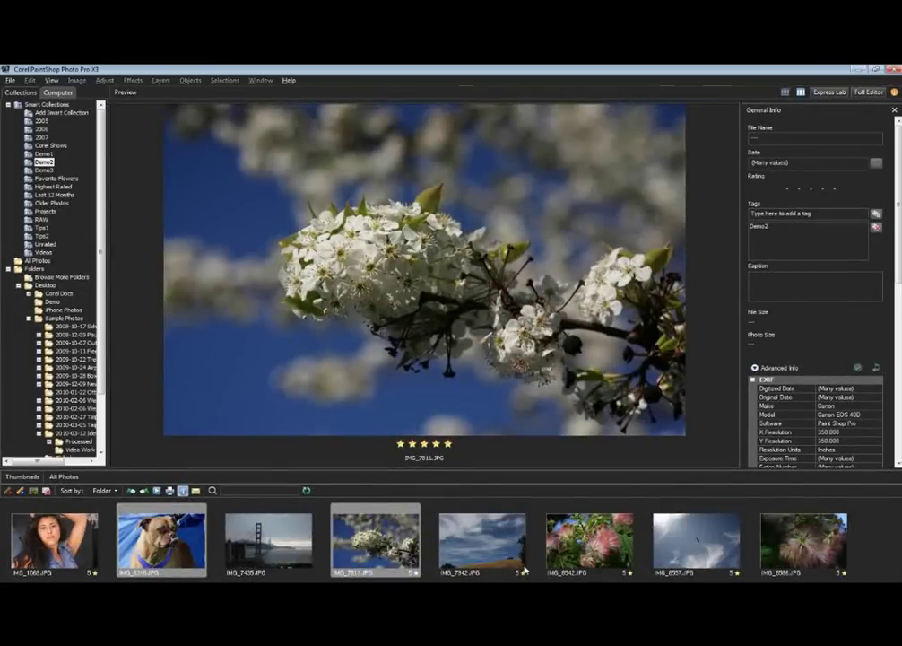
click(43, 169)
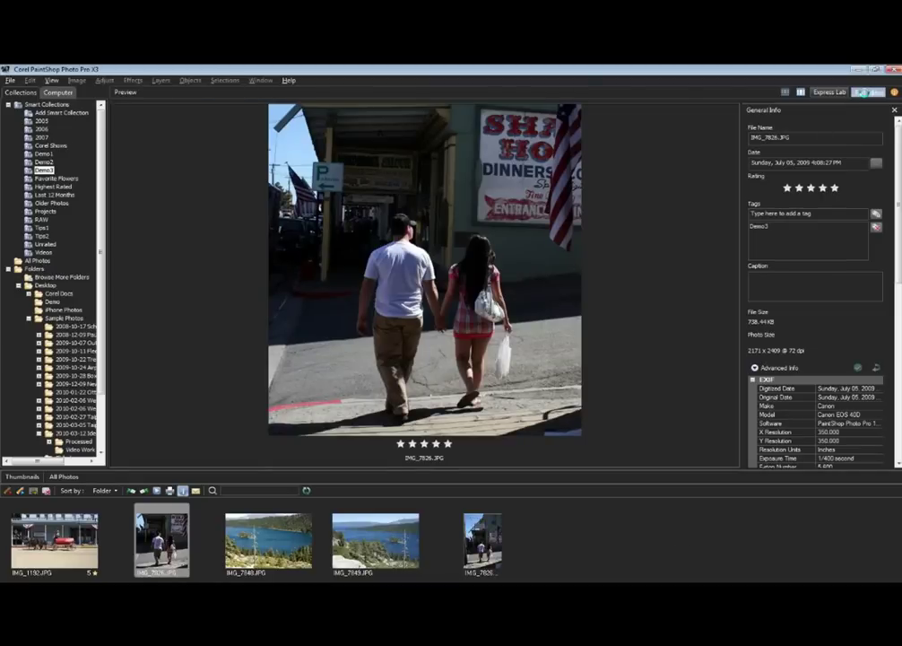
- Open IMG_7826.JPG in the Full Editor, nudge its window left, and show the Image menu
click(862, 93)
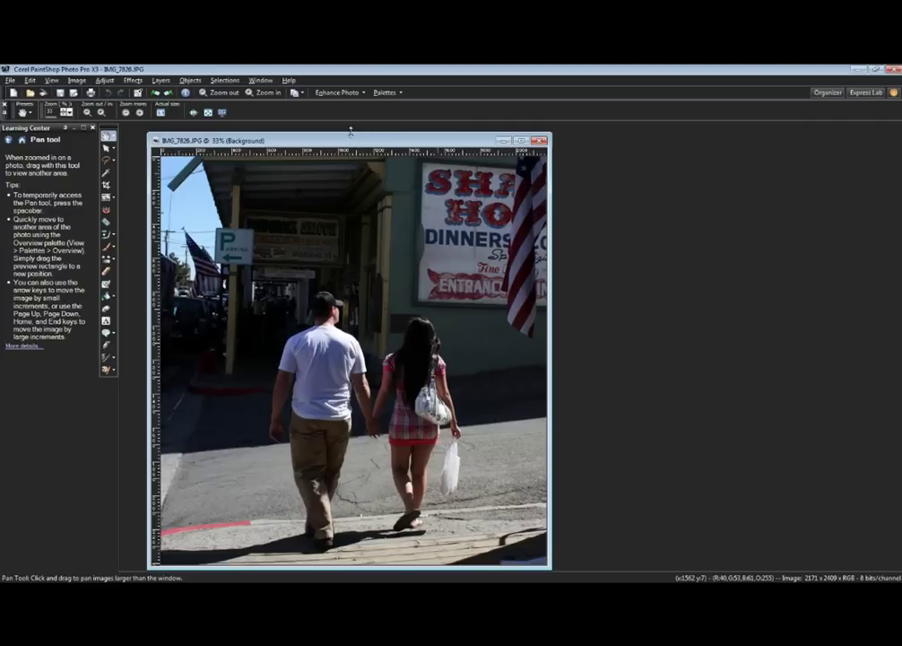
drag(351, 144, 334, 140)
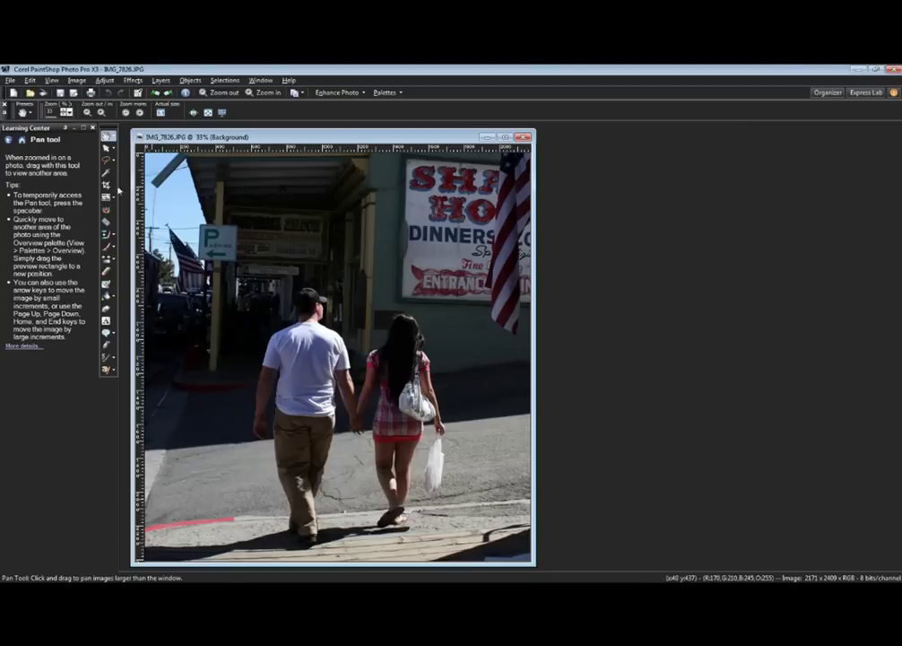
click(78, 81)
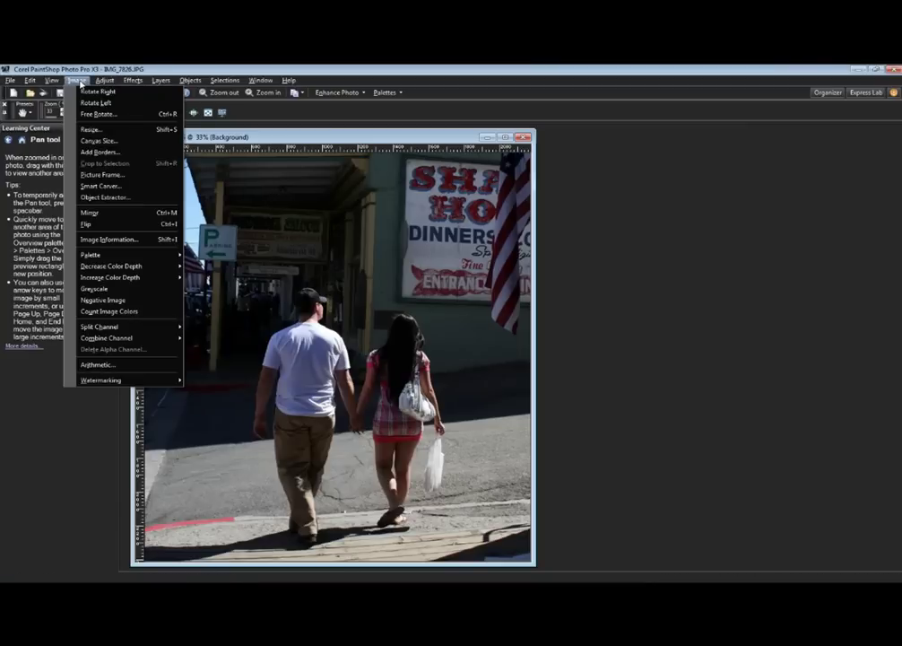
- Launch Smart Carver and zoom and pan its preview to the couple's legs and bag
click(126, 189)
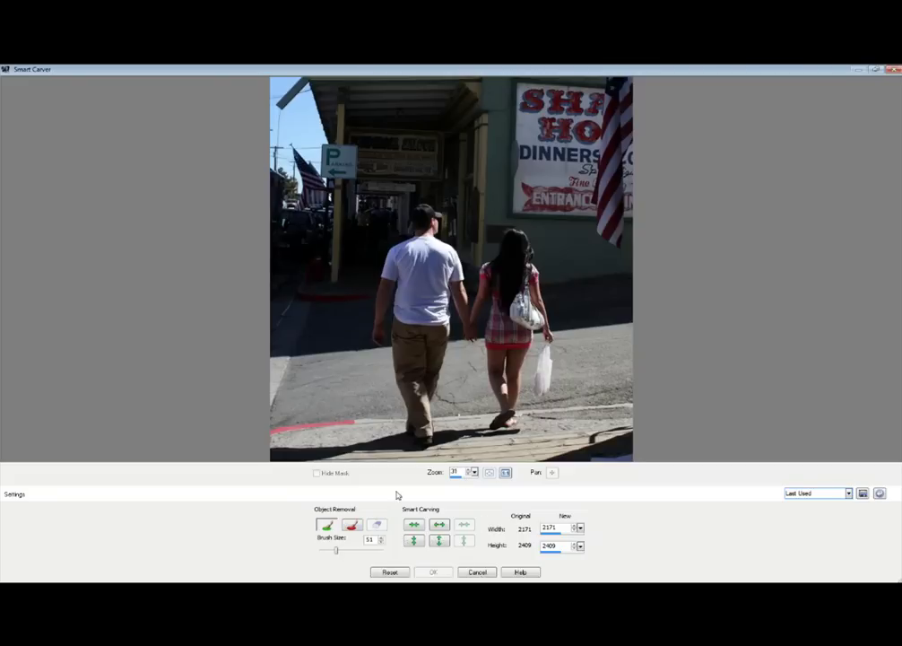
drag(473, 480, 464, 482)
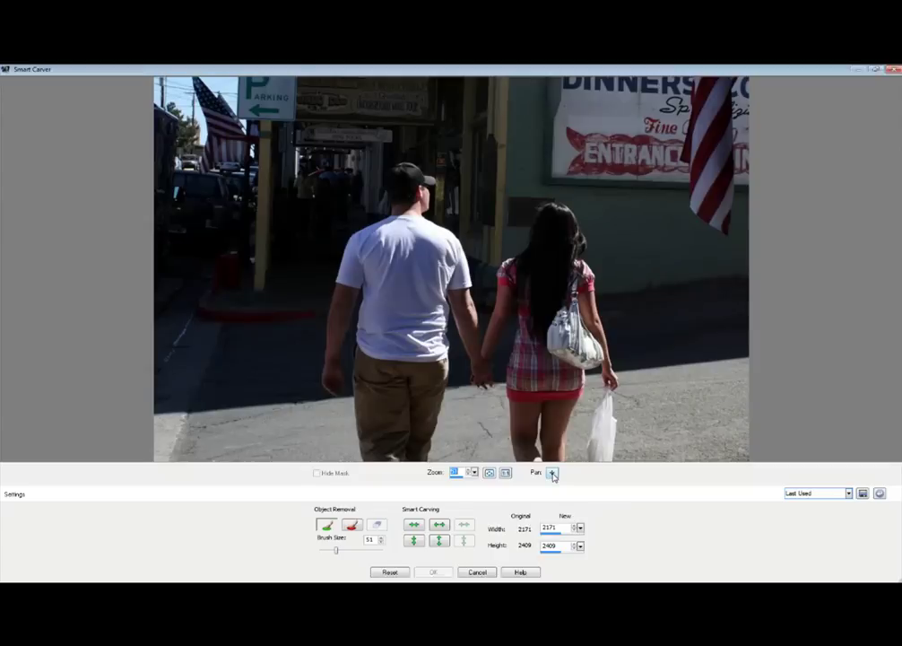
click(552, 472)
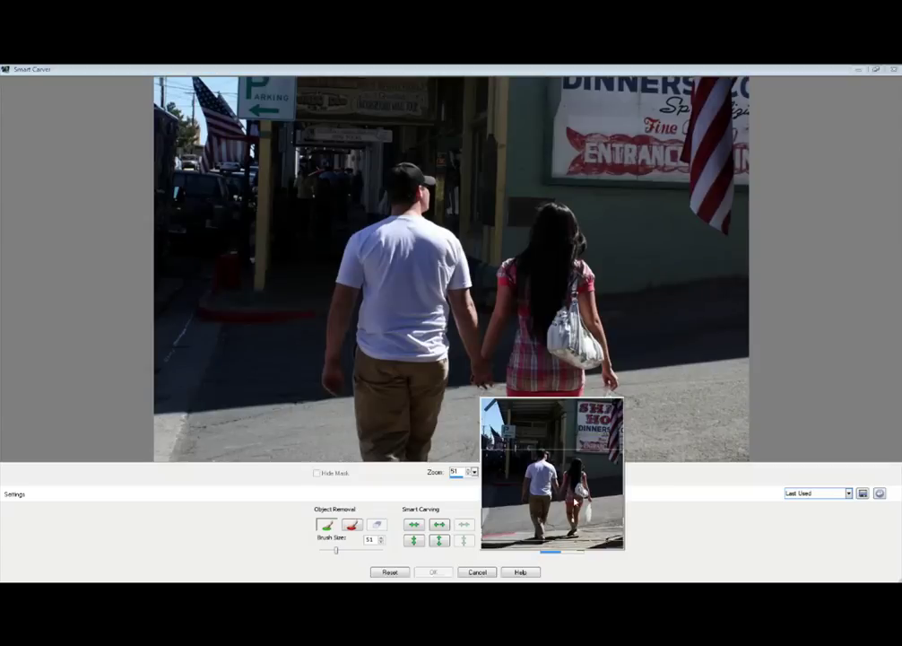
drag(457, 479, 465, 482)
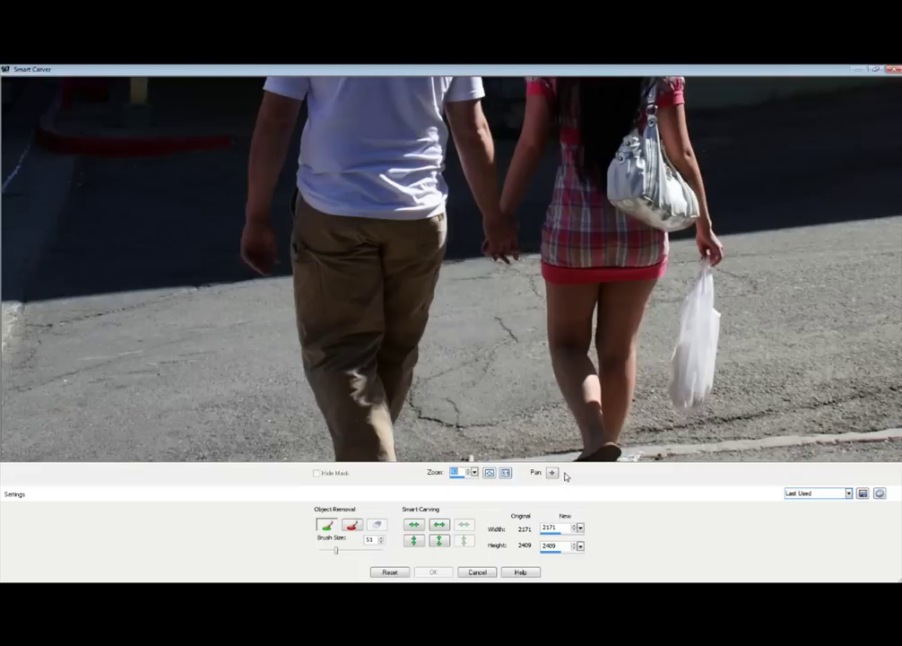
drag(554, 474, 556, 486)
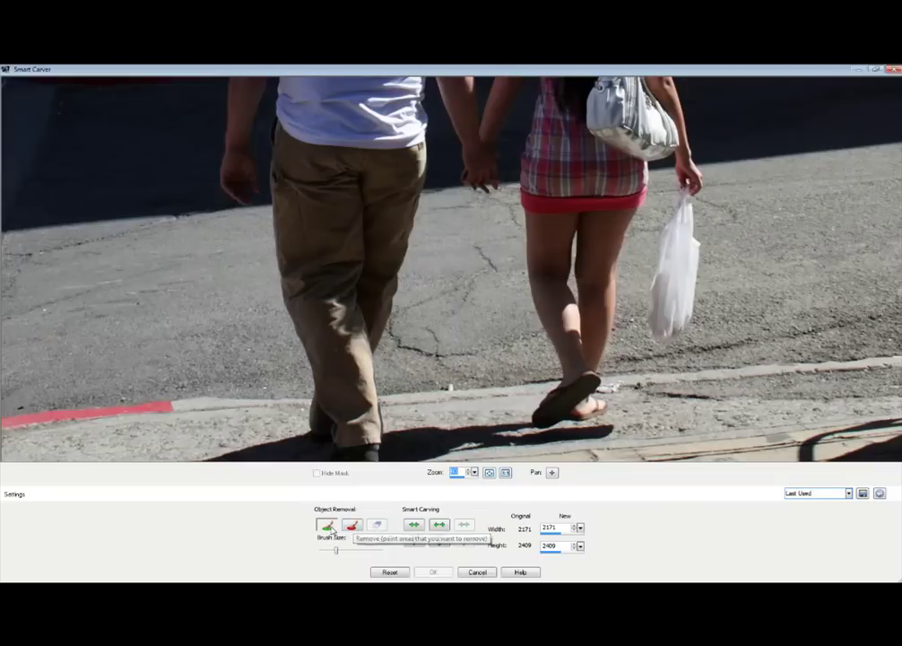
- Mark the white bag red for removal, then at brush size 28 protect the leg and hand green
click(354, 527)
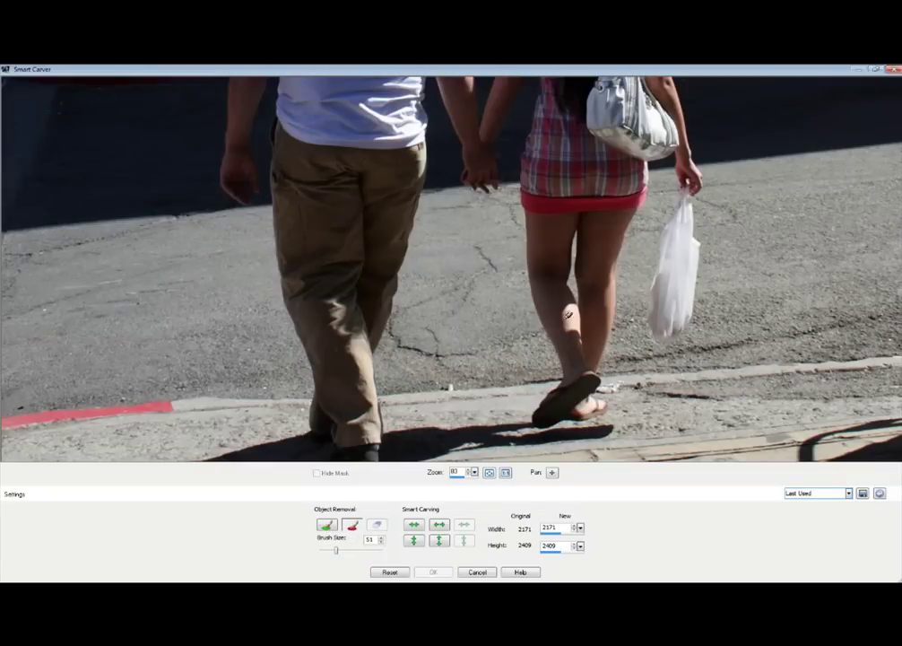
mouse_move(671, 232)
mouse_down()
mouse_move(664, 328)
mouse_move(690, 311)
mouse_move(697, 237)
mouse_move(687, 209)
mouse_up()
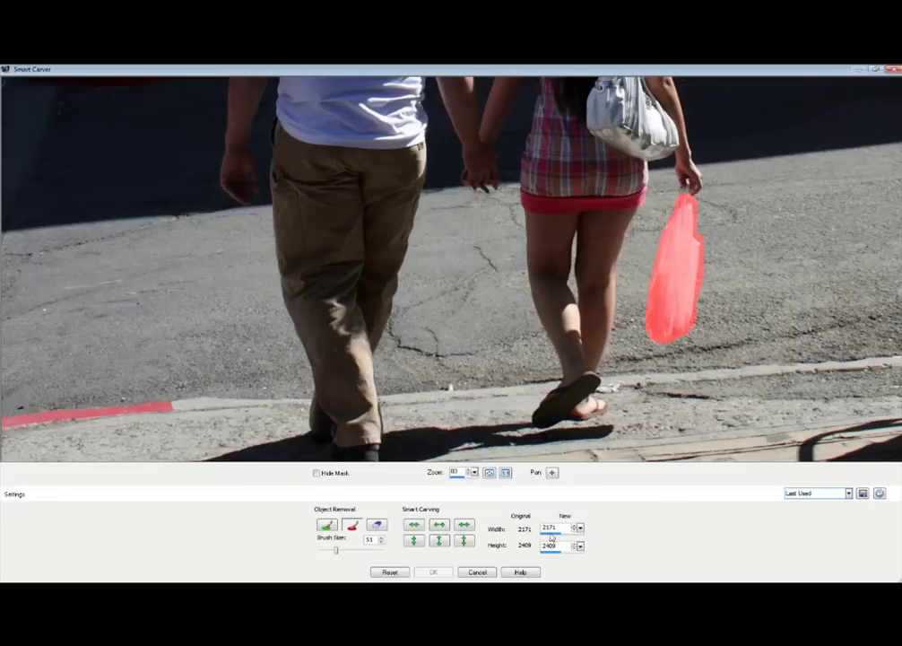
drag(337, 549, 330, 553)
click(327, 525)
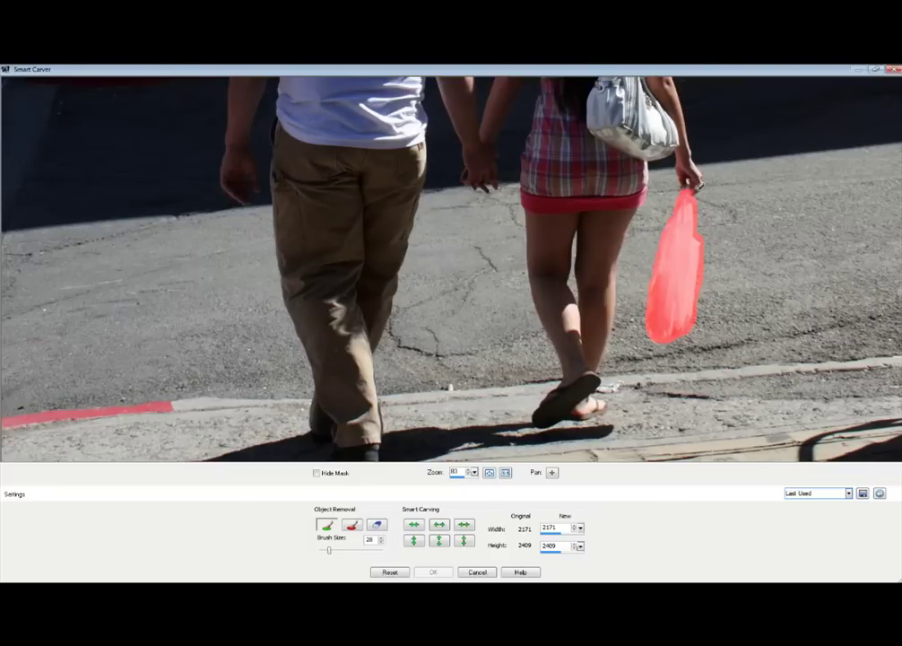
mouse_move(697, 186)
mouse_down()
mouse_move(689, 143)
mouse_move(689, 162)
mouse_move(677, 144)
mouse_move(649, 157)
mouse_move(652, 184)
mouse_move(618, 281)
mouse_move(598, 412)
mouse_up()
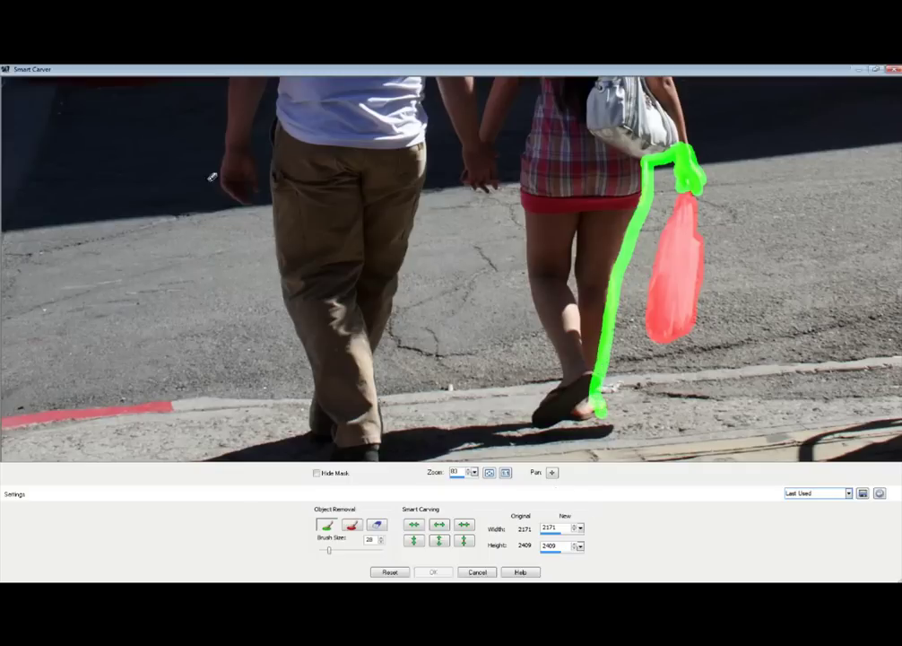
click(465, 526)
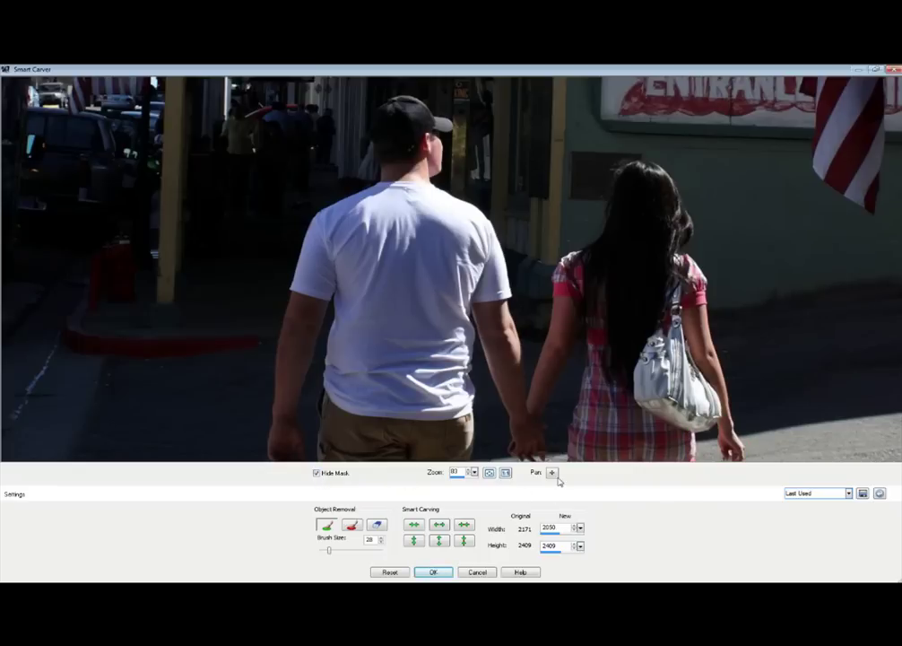
drag(554, 474, 574, 509)
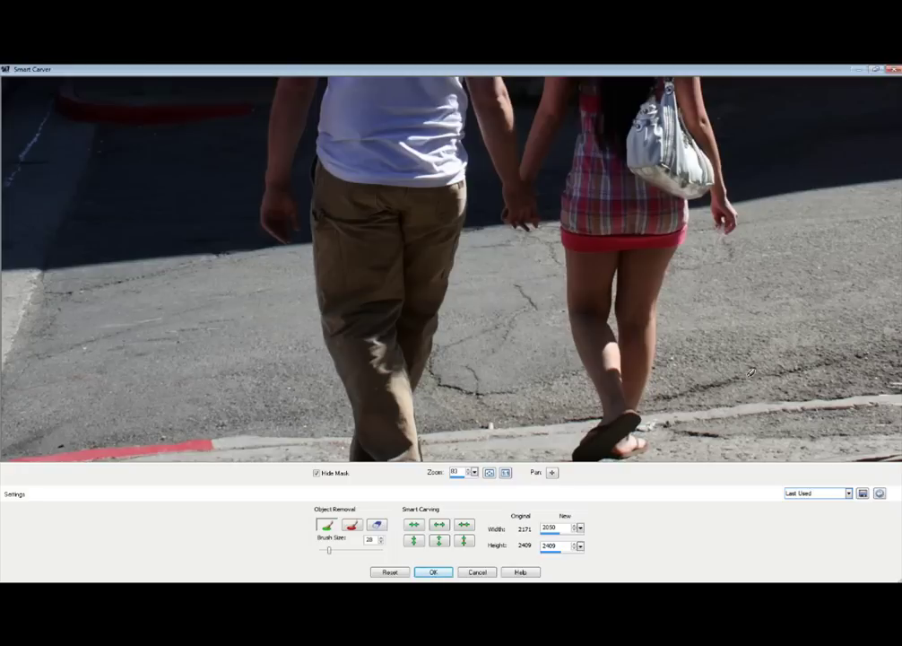
double_click(465, 479)
click(552, 473)
text(223)
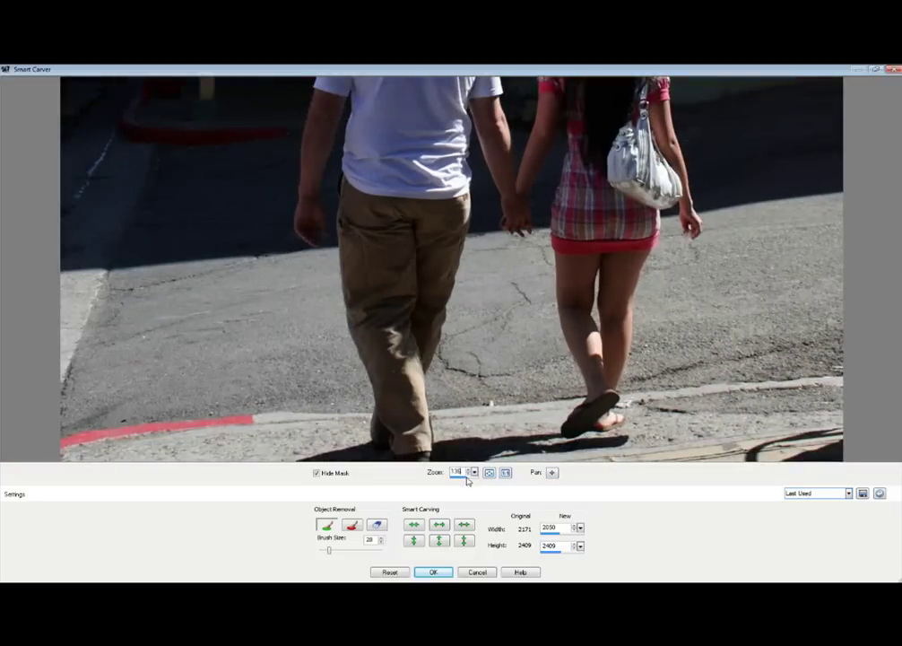
key(Return)
drag(552, 473, 554, 477)
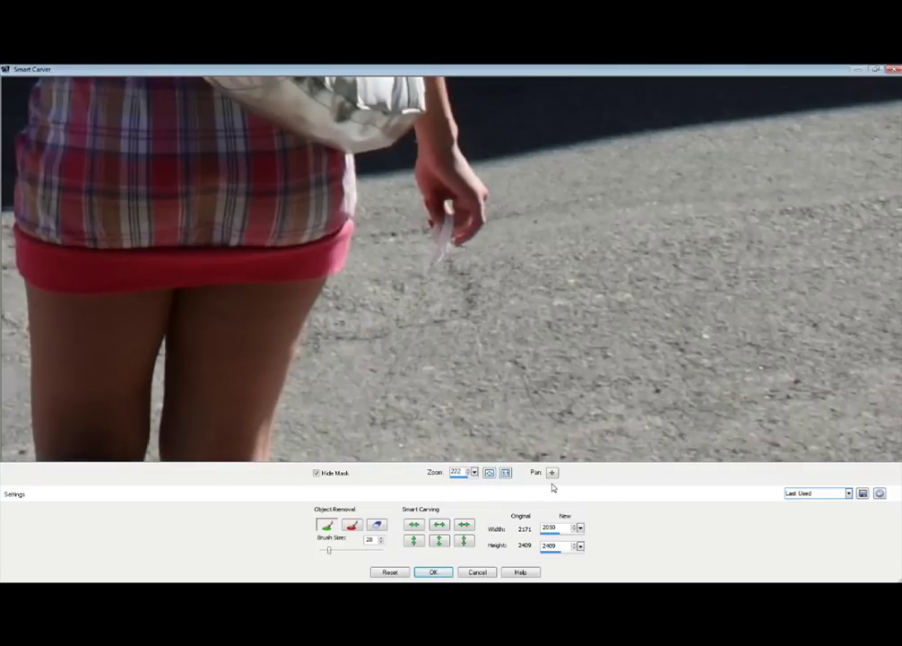
drag(552, 473, 556, 485)
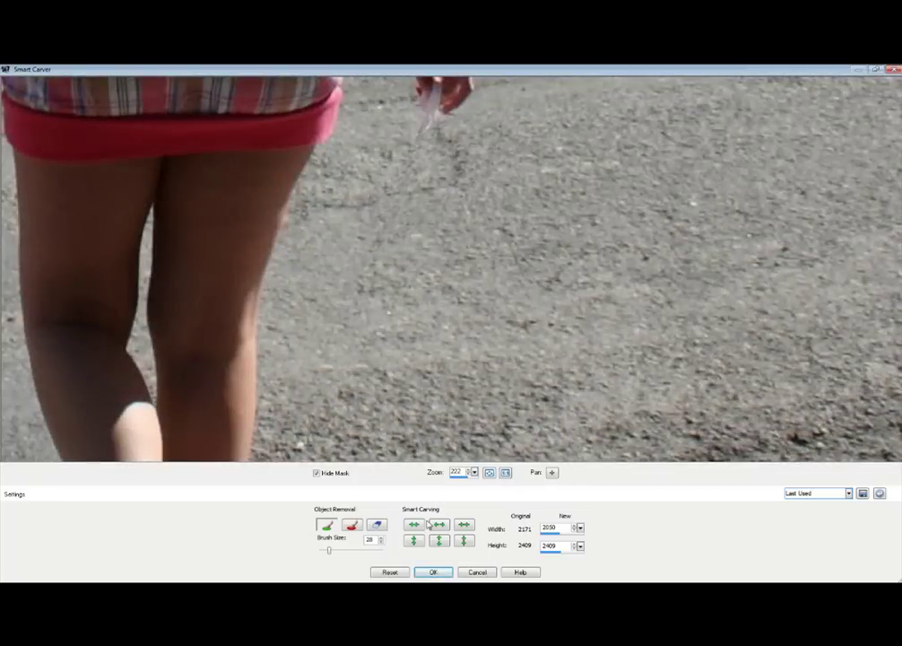
click(490, 472)
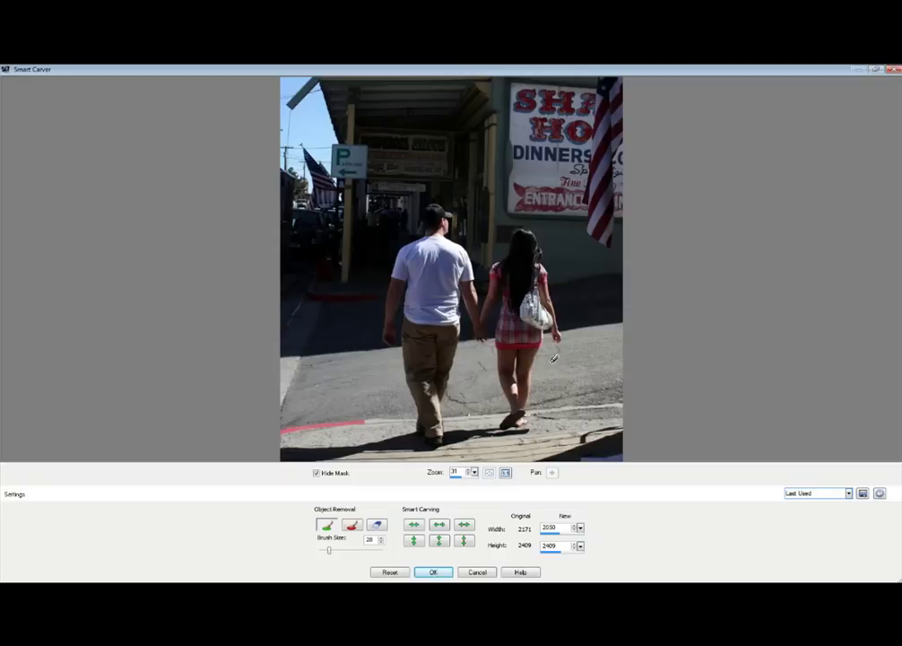
- Cancel Smart Carver without applying the bag removal
click(480, 573)
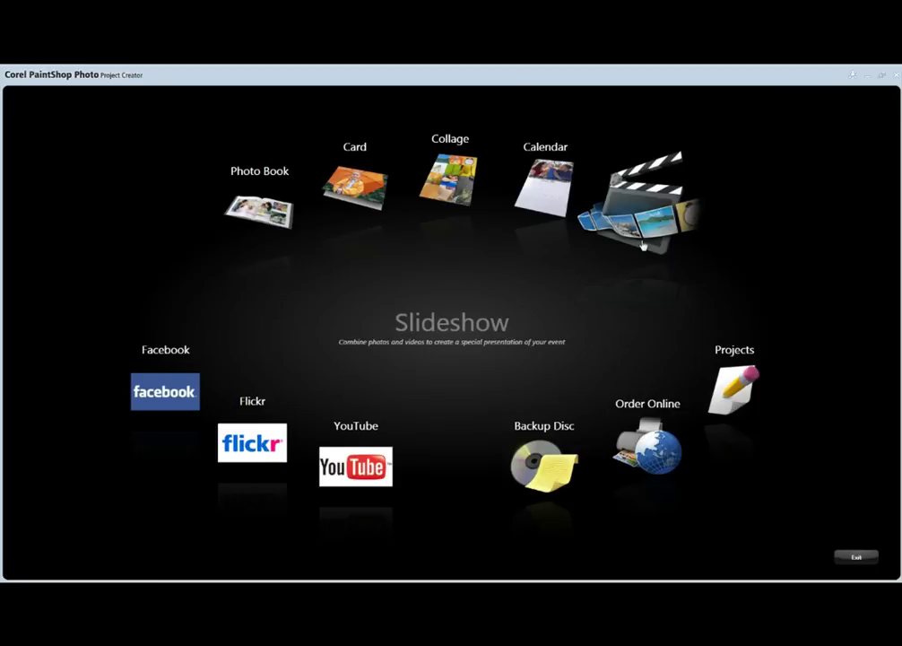
- Start a Slideshow project with the Widescreen (16:9) output format
click(565, 330)
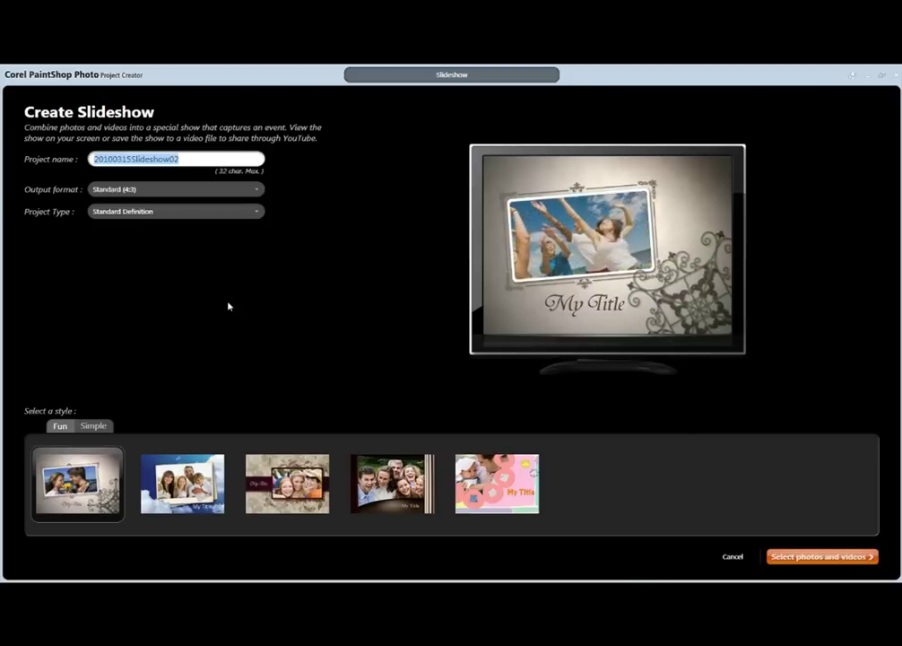
click(246, 190)
click(207, 218)
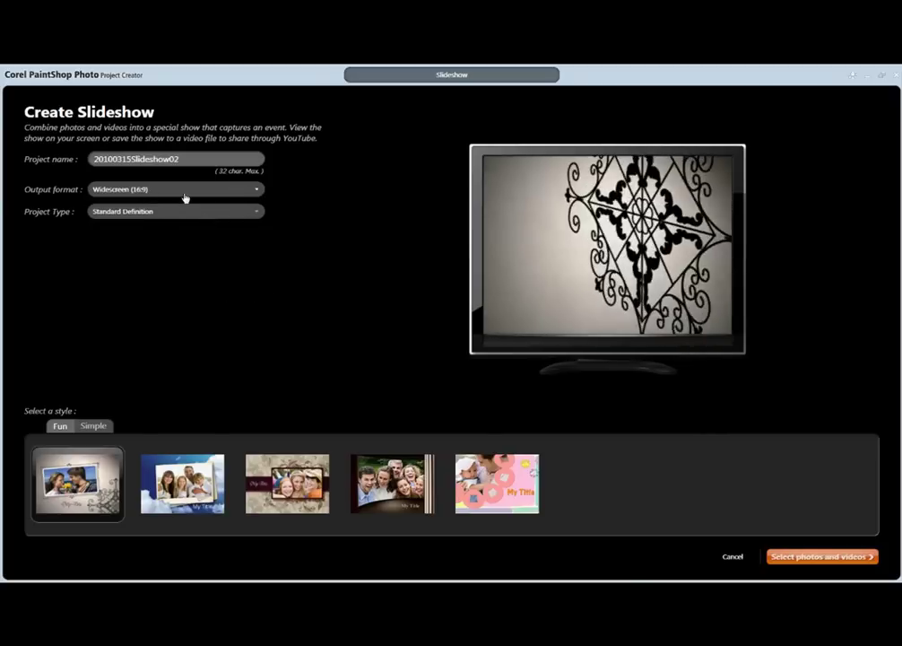
click(205, 196)
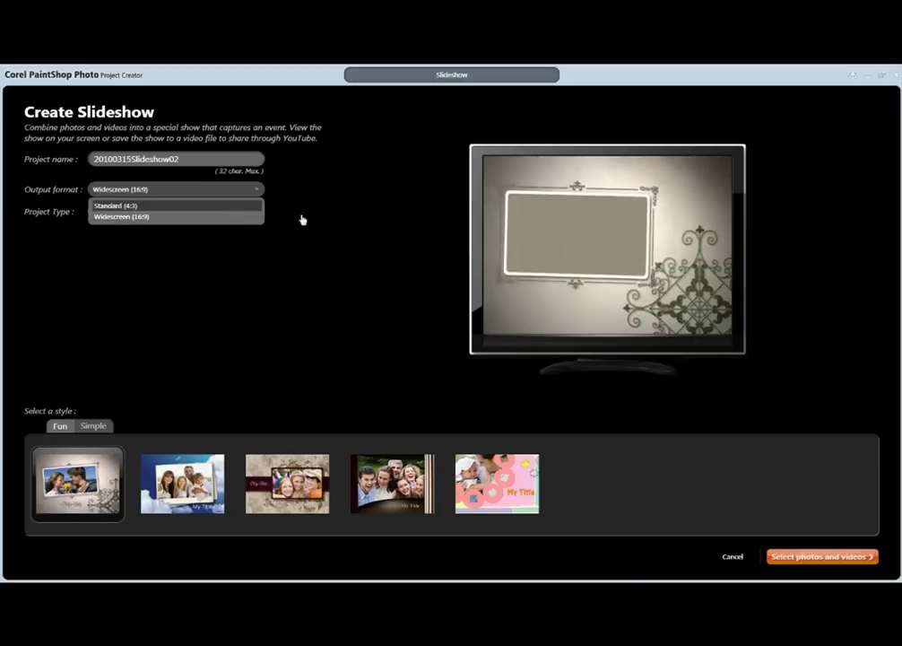
click(294, 218)
- Set the project type to High Definition and choose the fourth HD-Fun style
click(211, 216)
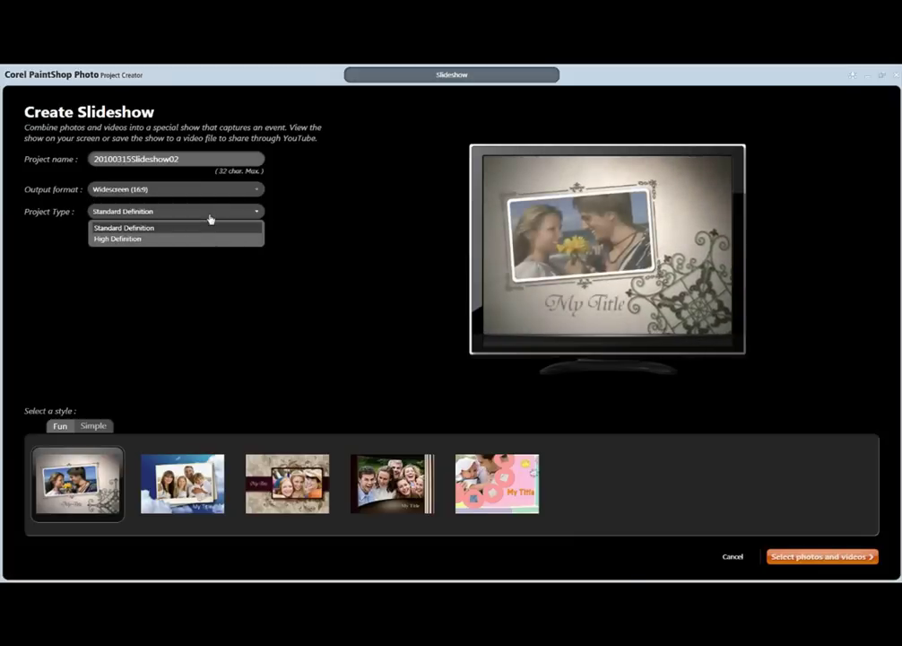
click(298, 235)
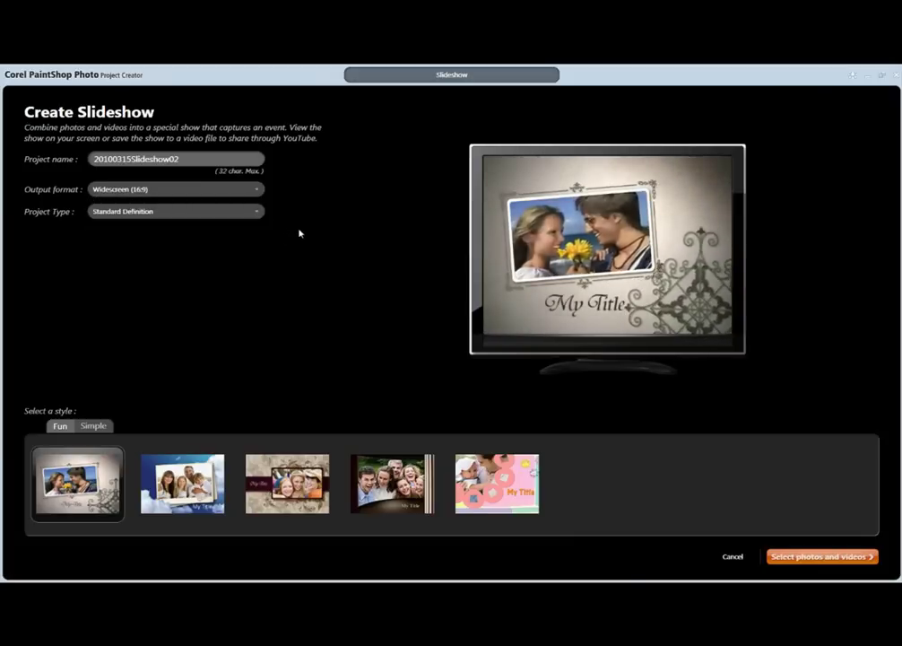
click(206, 211)
click(173, 241)
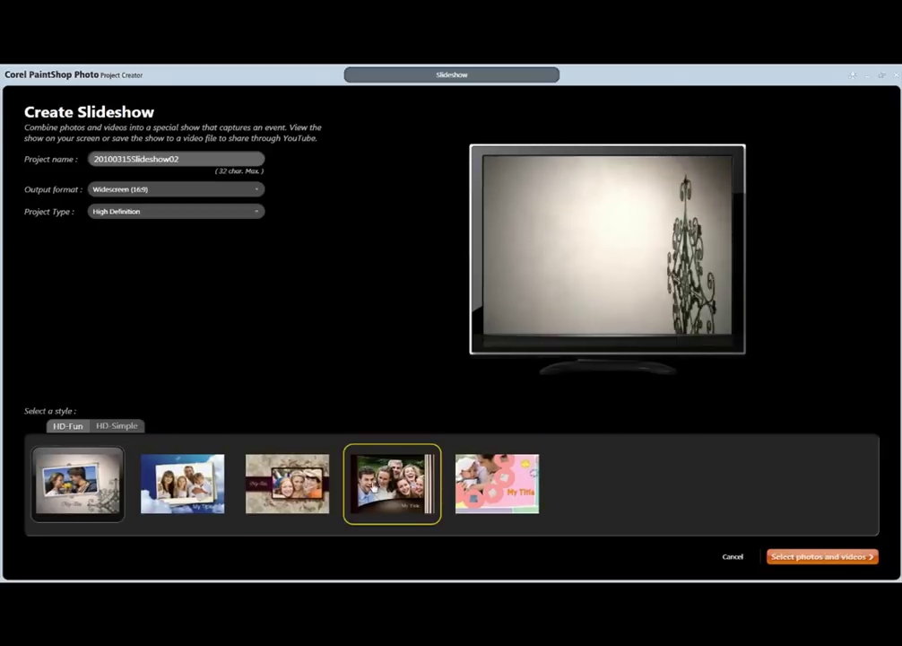
click(392, 484)
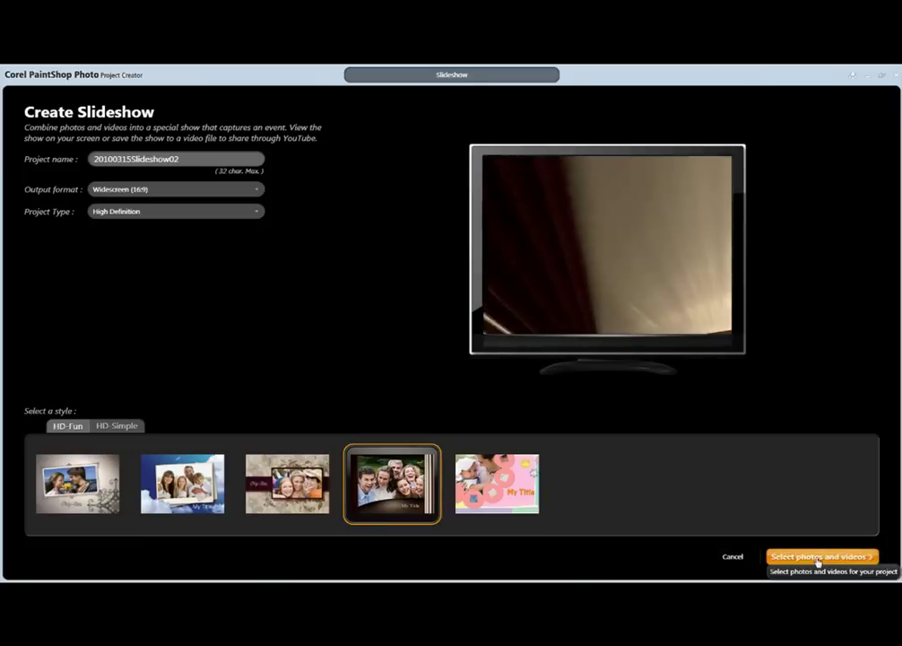
click(818, 558)
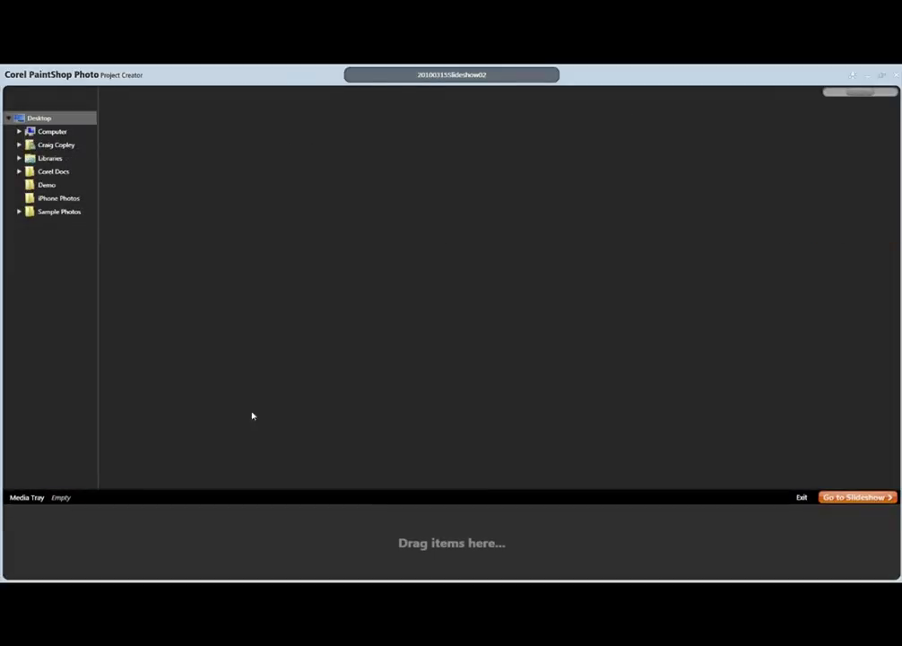
- Add IMG_1209.JPG, IMG_4254.JPG and IMG_7311.JPG from Sample Photos > 2010-03-12 > Video Work
click(19, 211)
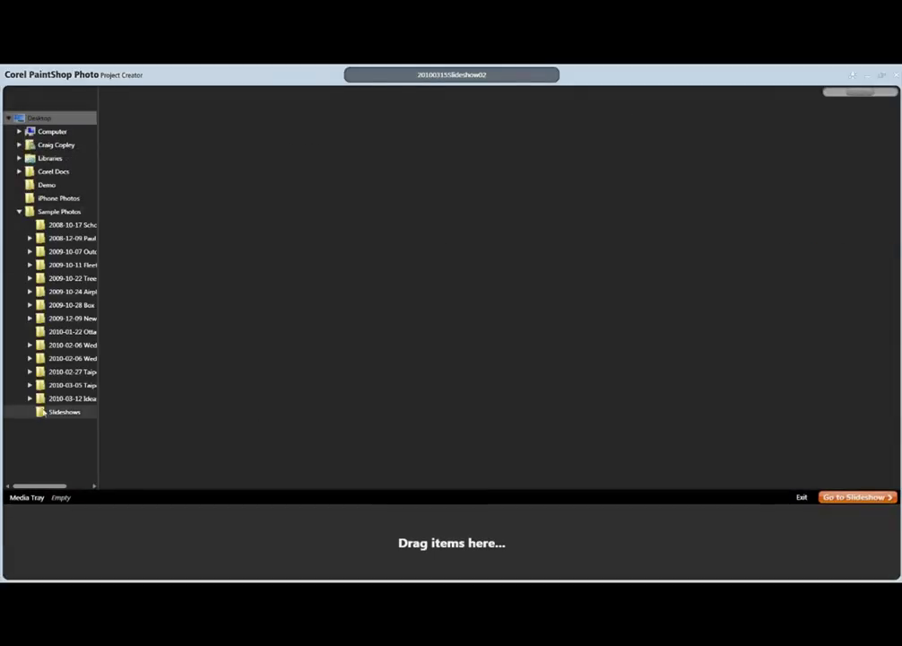
click(30, 398)
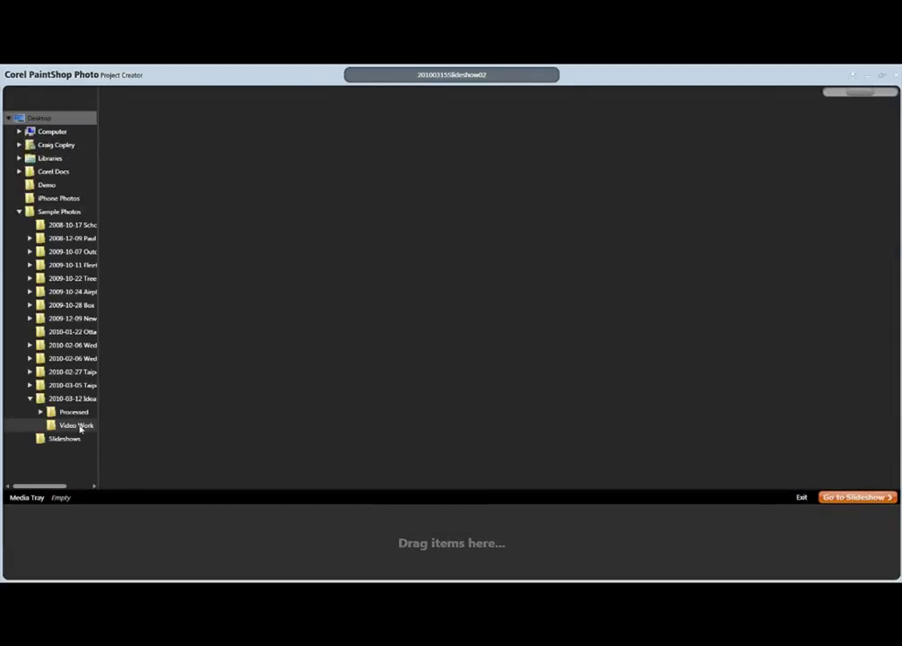
click(79, 425)
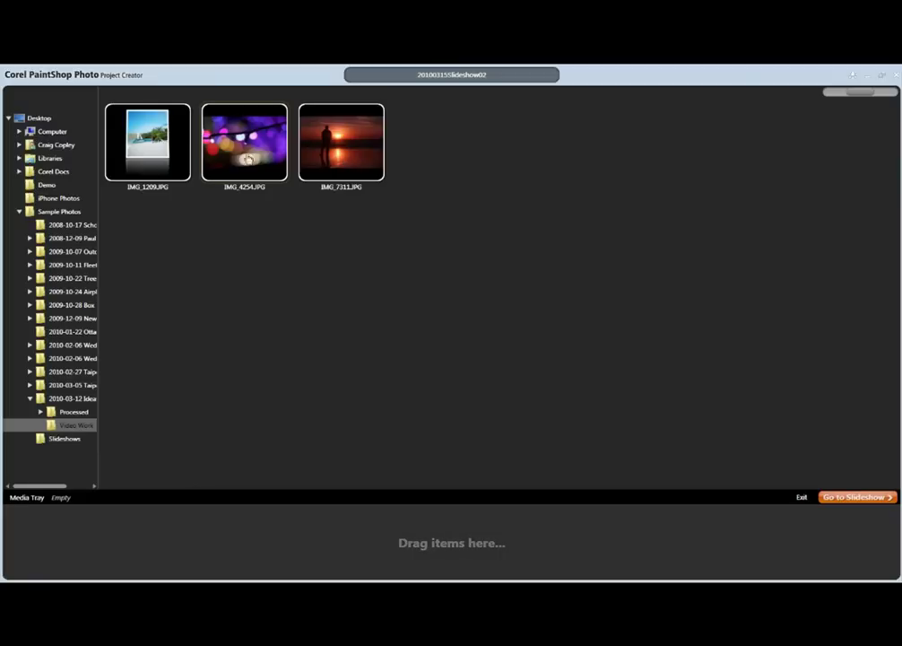
click(147, 145)
shift+click(336, 163)
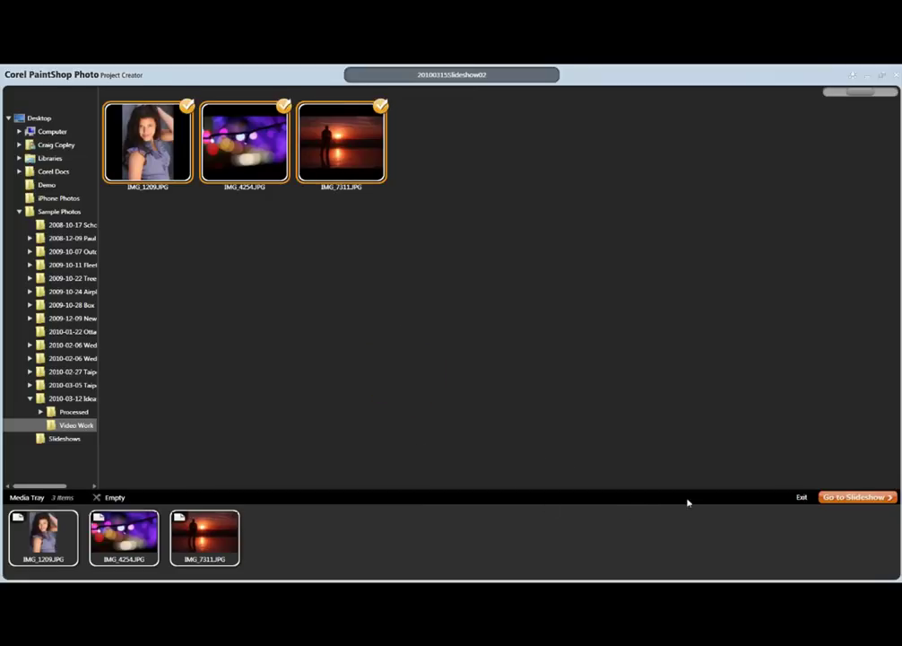
mouse_move(244, 566)
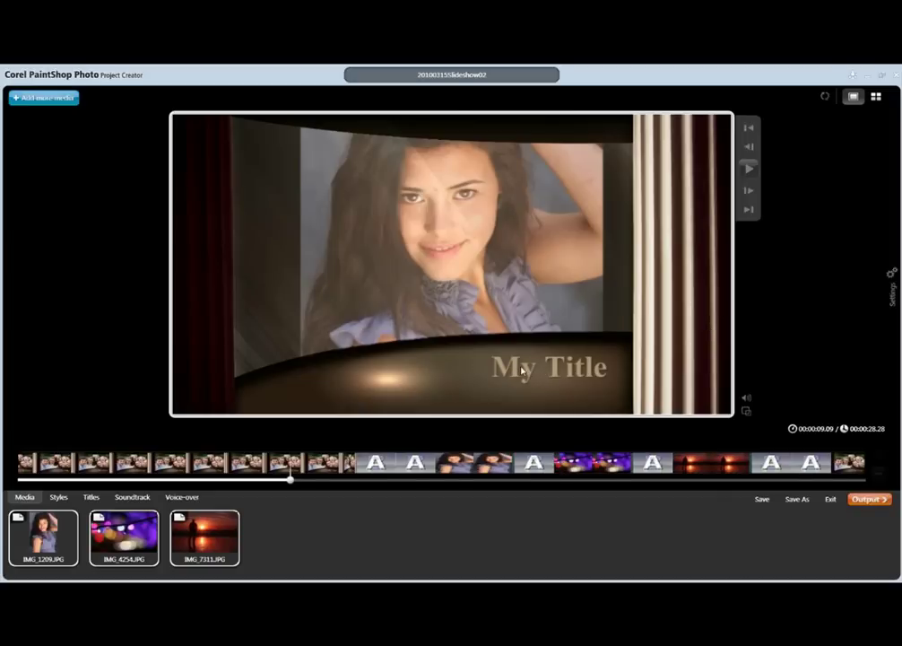
- Preview the three-photo slideshow, pausing it at the closing 'The End' title
click(750, 172)
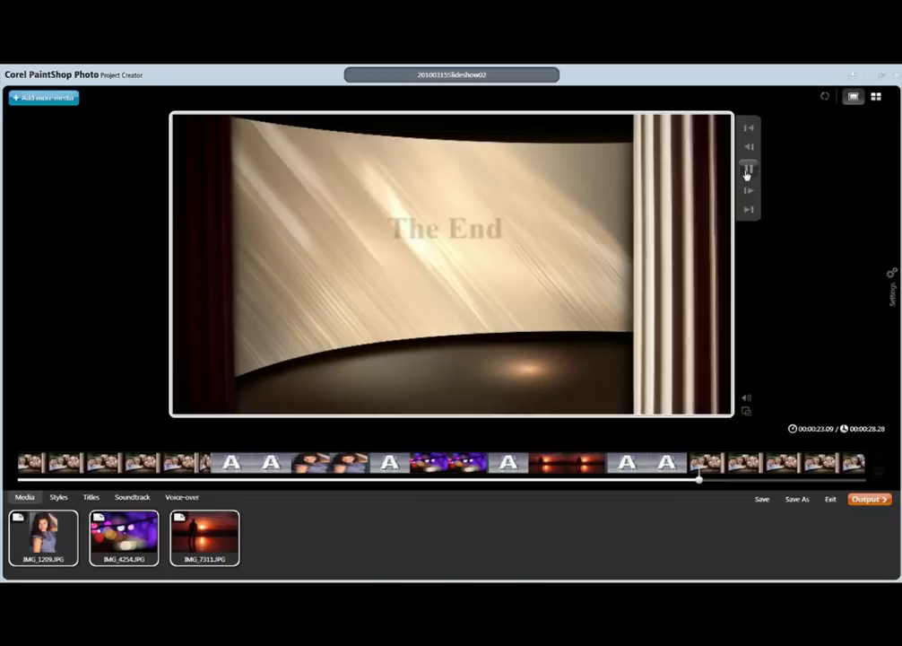
click(749, 170)
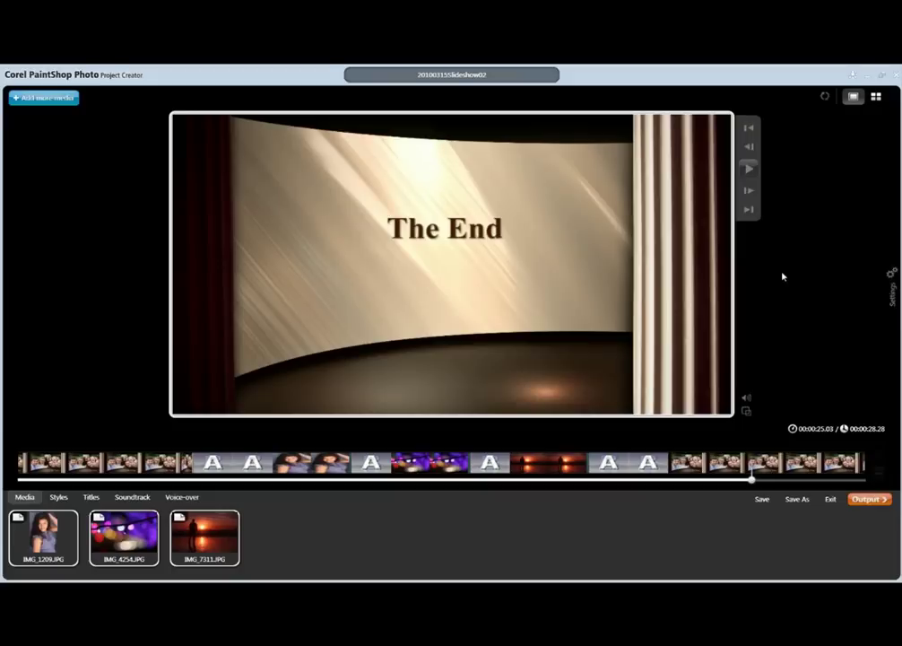
- Move to the Output Slideshow page showing File, YouTube, Facebook and Flickr options
click(868, 500)
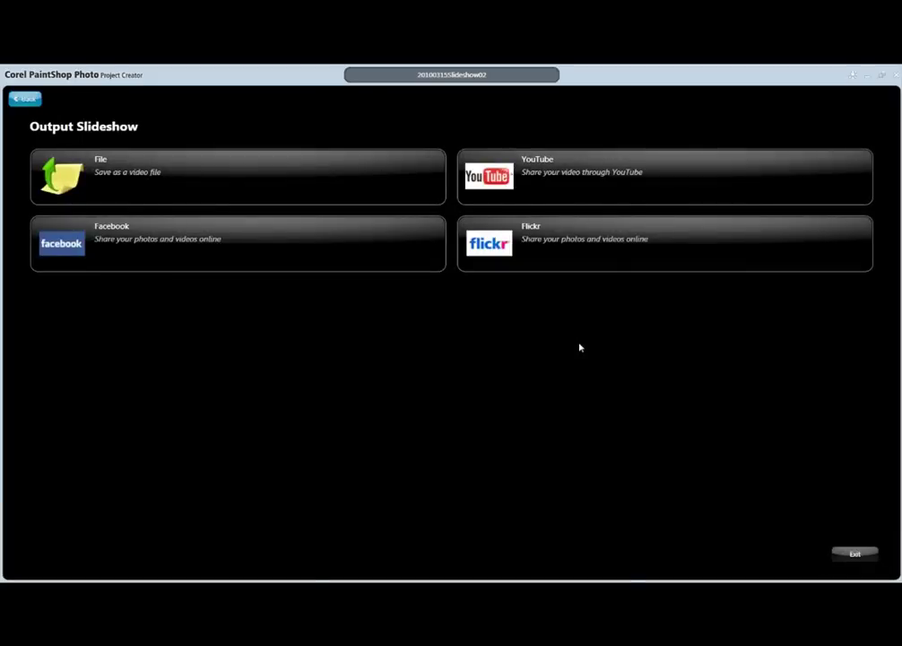